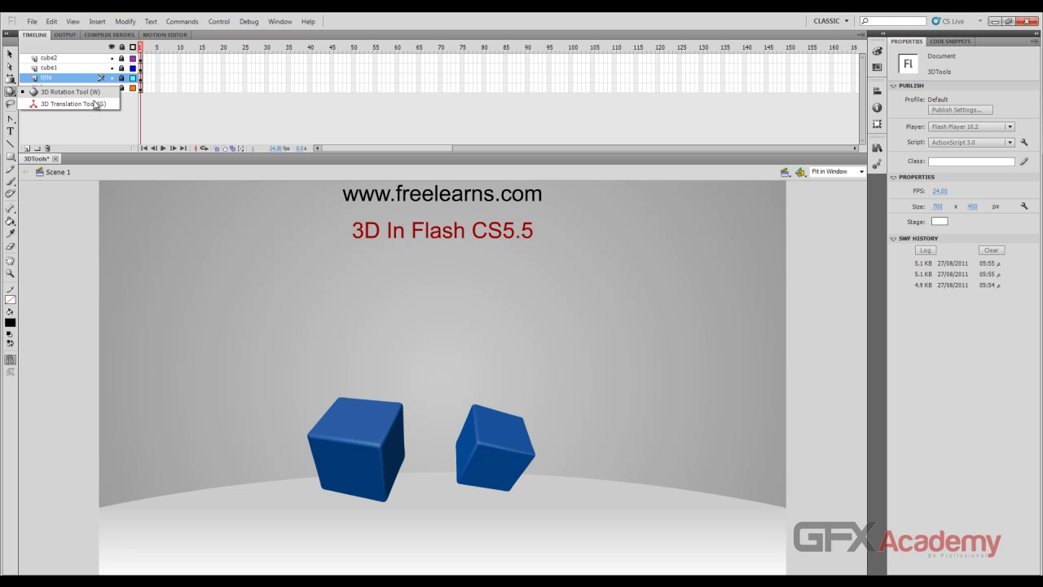
- Unlock the cube1 layer and select the whole cube shape on it with the Selection tool
left_click(348, 427)
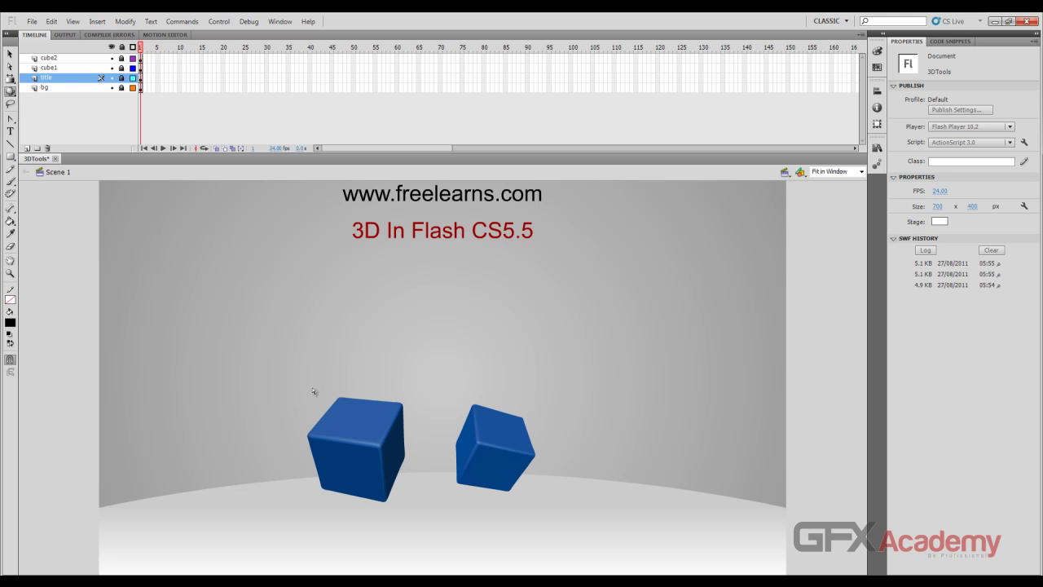
left_click(10, 54)
left_click(122, 68)
mouse_move(221, 323)
left_mouse_down()
mouse_move(361, 508)
mouse_move(426, 568)
left_mouse_up()
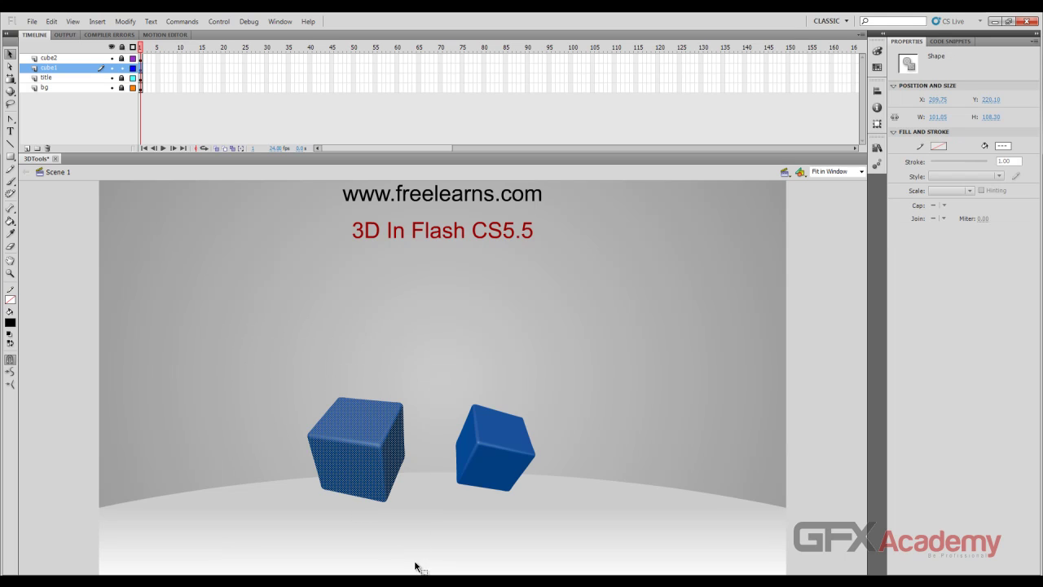
left_click(10, 93)
left_click(9, 92)
left_click(45, 92)
left_click(9, 54)
- Convert the selected cube shape to a Movie Clip symbol named cube1, switching Windows to the Windows 7 Basic color scheme when asked
key("F8")
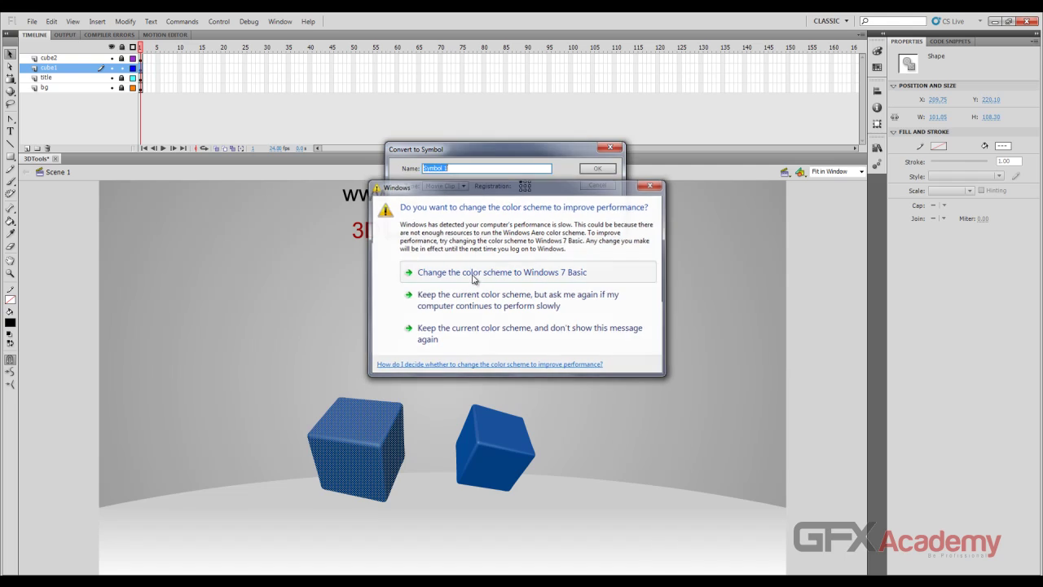
left_click(473, 272)
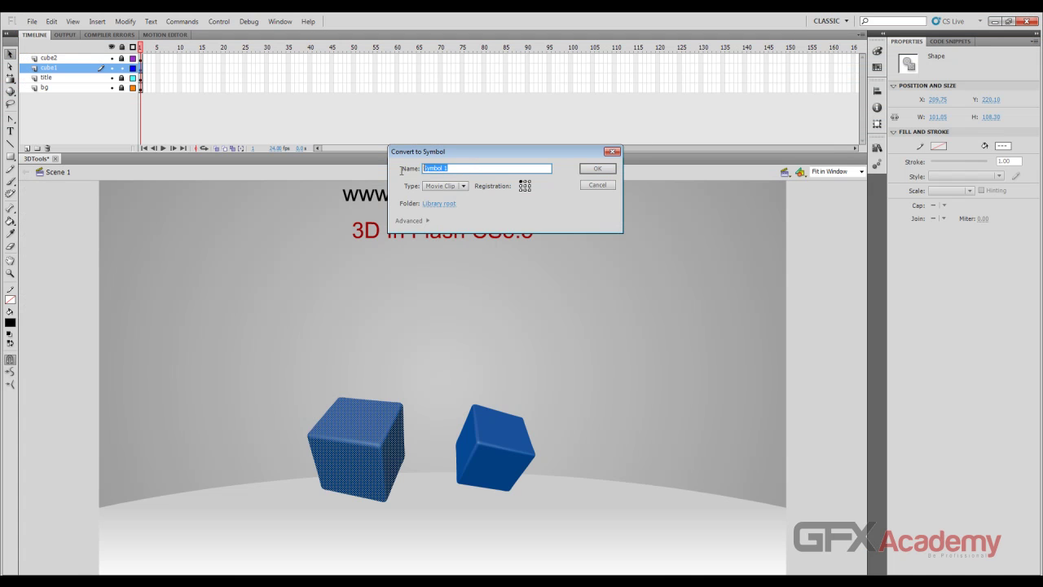
type("cube1")
left_click(467, 187)
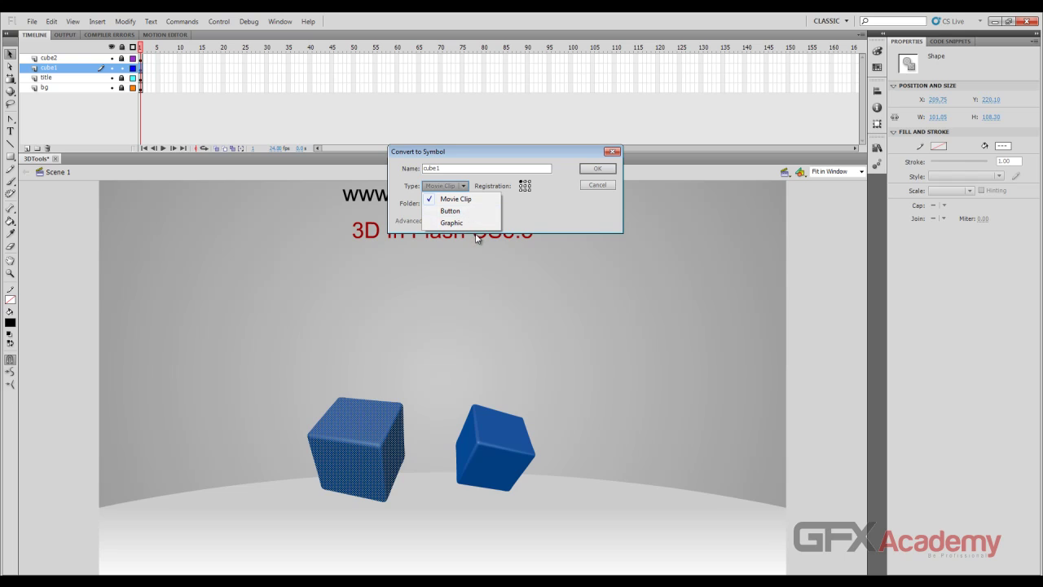
left_click(469, 199)
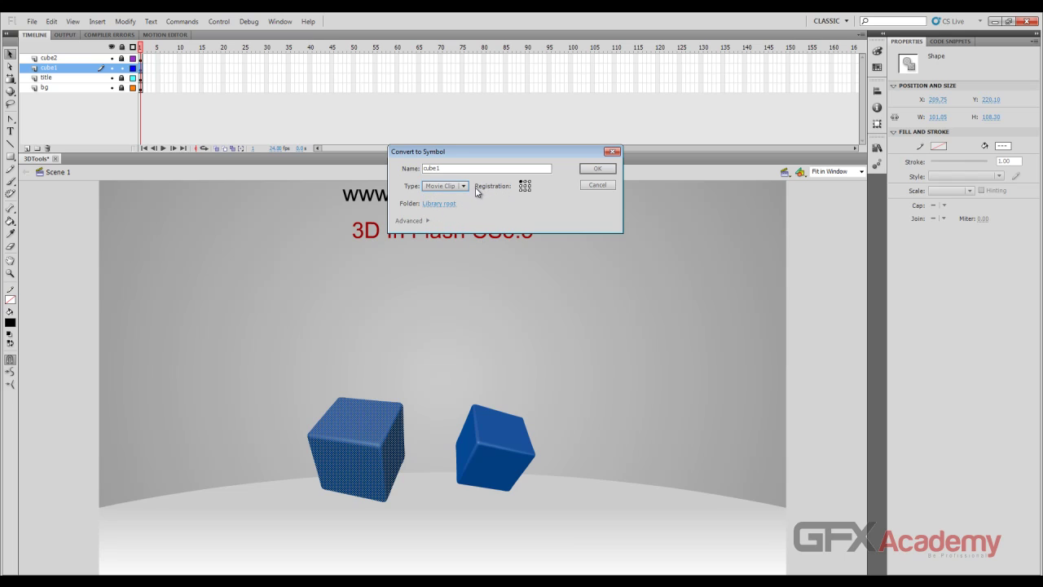
left_click(416, 221)
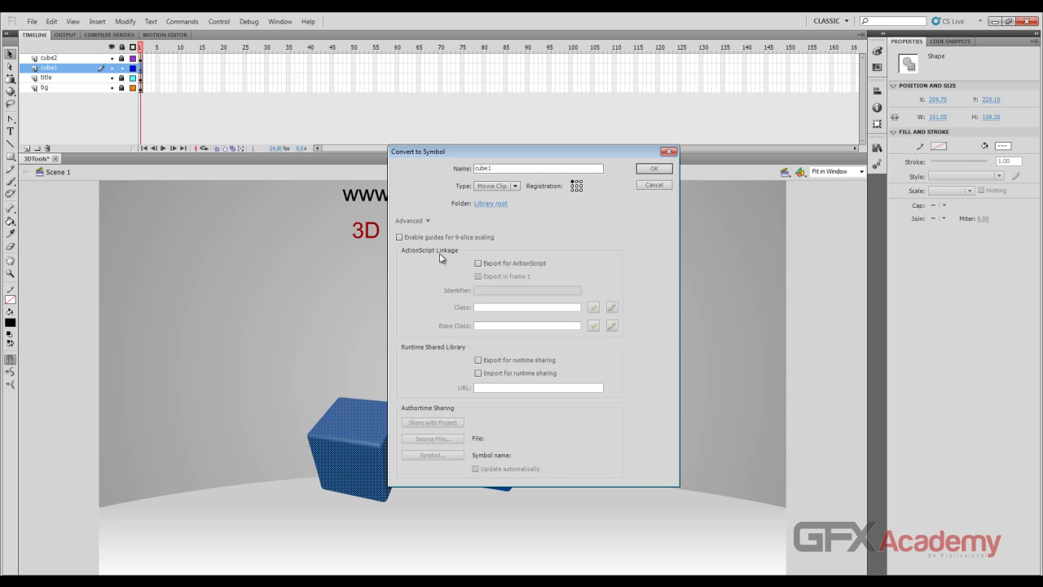
left_click(416, 222)
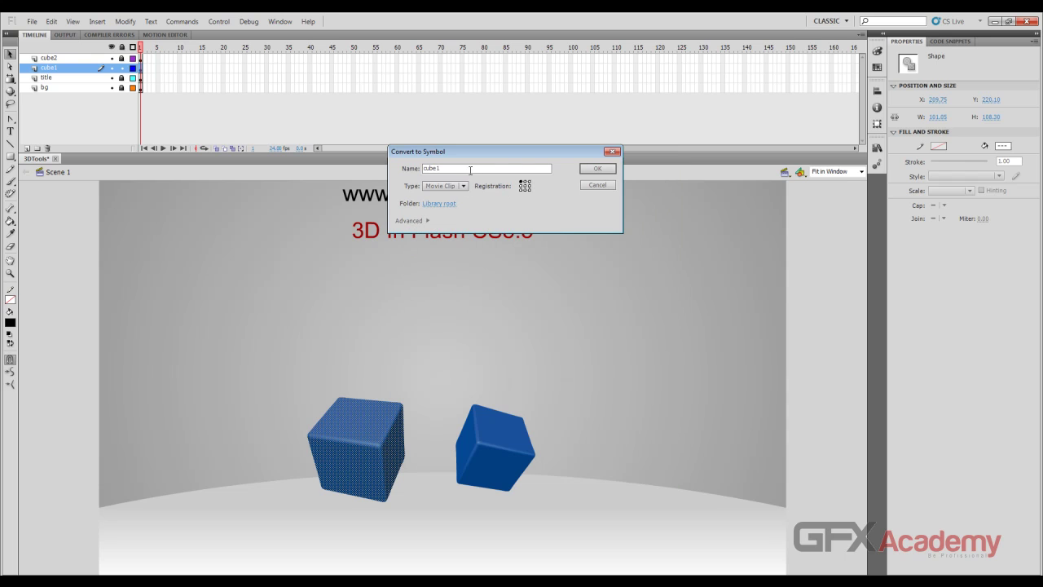
left_click(593, 171)
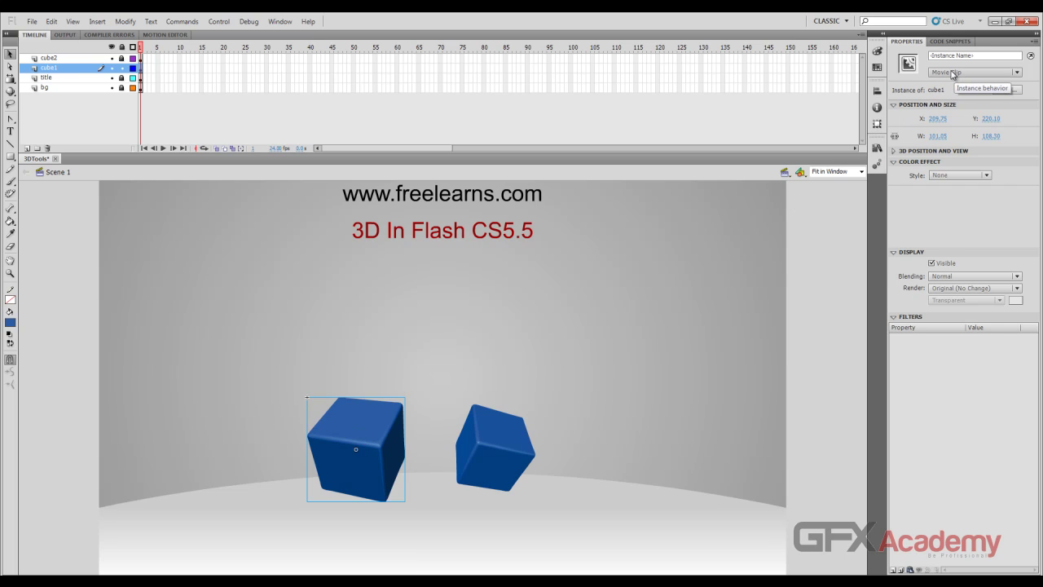
- Try rotating the cube1 clip about its X, Y and Z axes and freely with the 3D Rotation tool, undoing each rotation
left_click(10, 92)
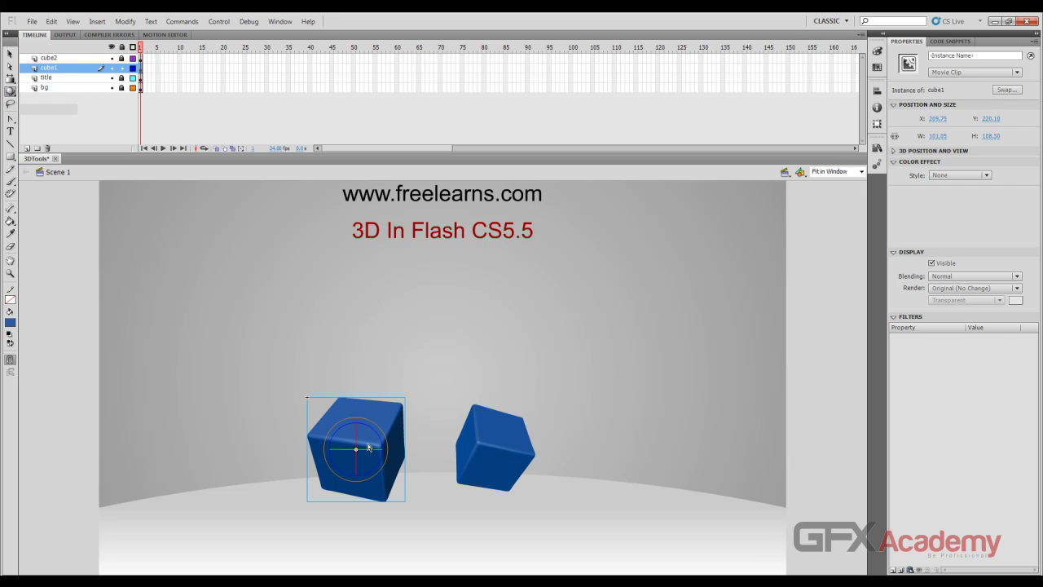
key("ctrl+=")
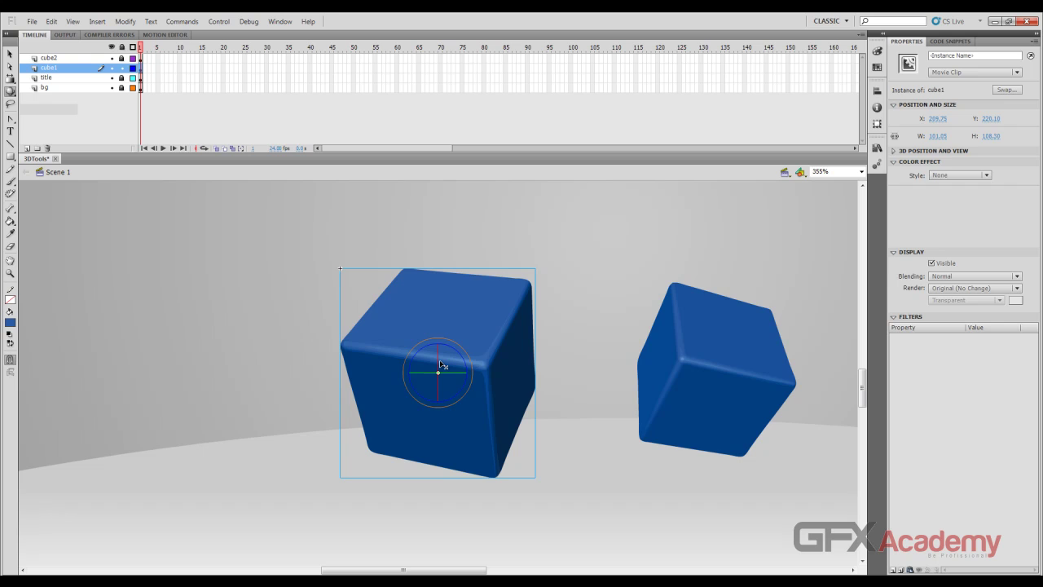
left_click_drag(440, 364, 415, 362)
key("ctrl+z")
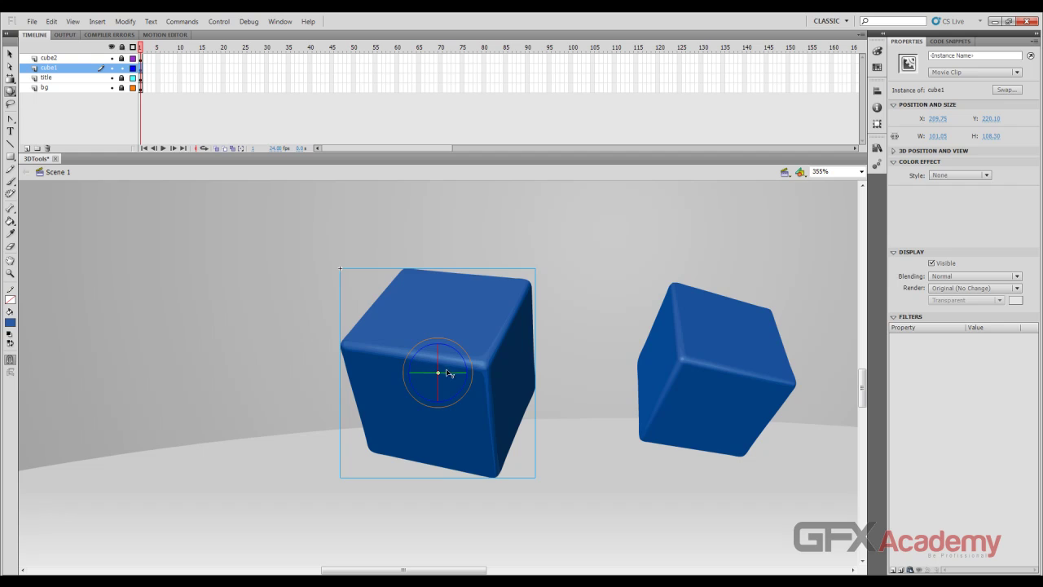
left_click_drag(454, 376, 459, 478)
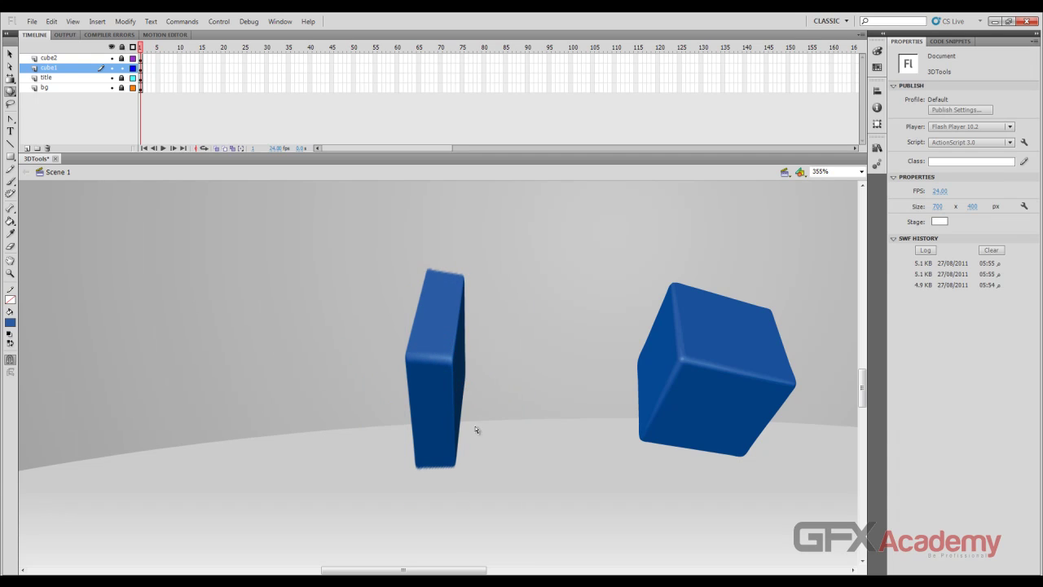
key("ctrl+z")
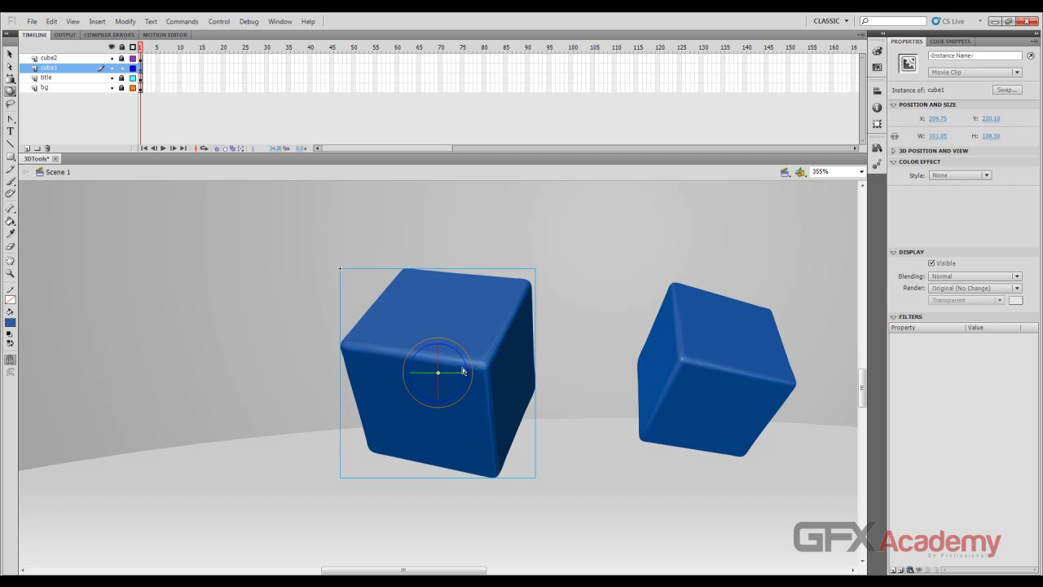
left_click_drag(467, 366, 453, 410)
left_click_drag(465, 352, 488, 373)
- Try moving the cube1 clip along its X, Y and Z axes with the 3D Translation tool, undoing each move
left_click(10, 92)
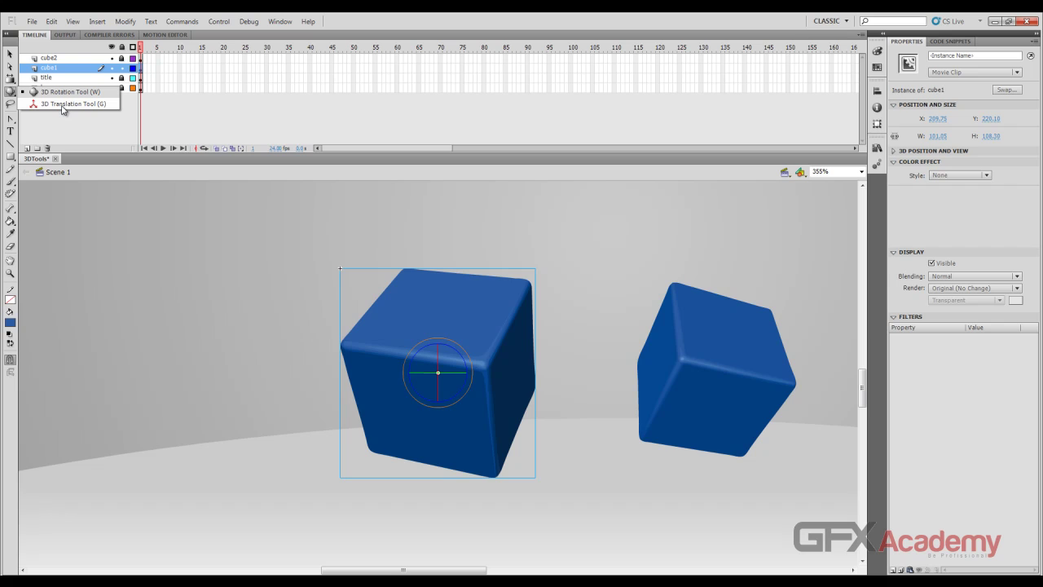
left_click(63, 103)
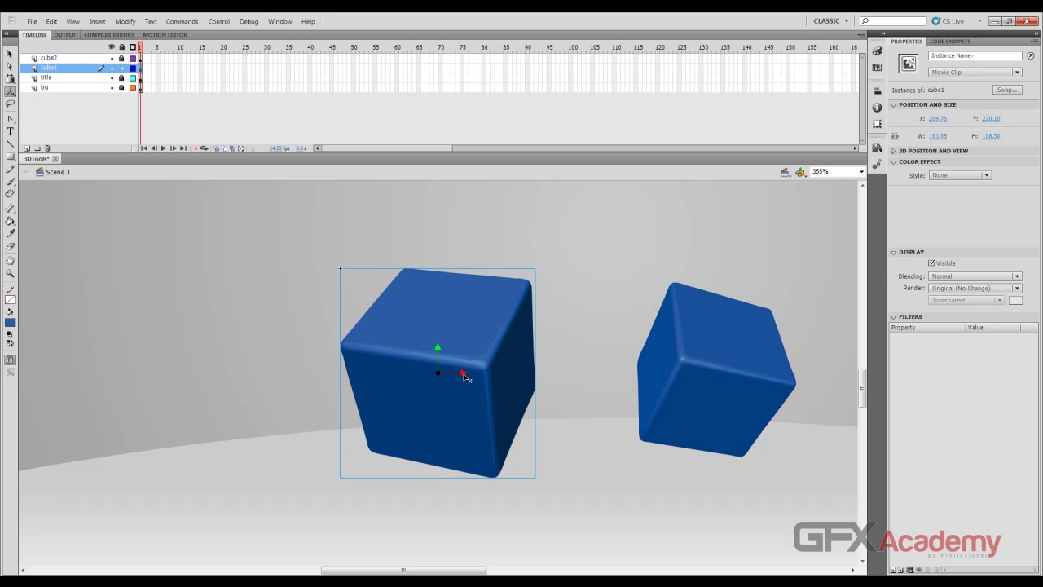
left_click_drag(463, 375, 420, 418)
key("ctrl+z")
left_click_drag(437, 348, 469, 277)
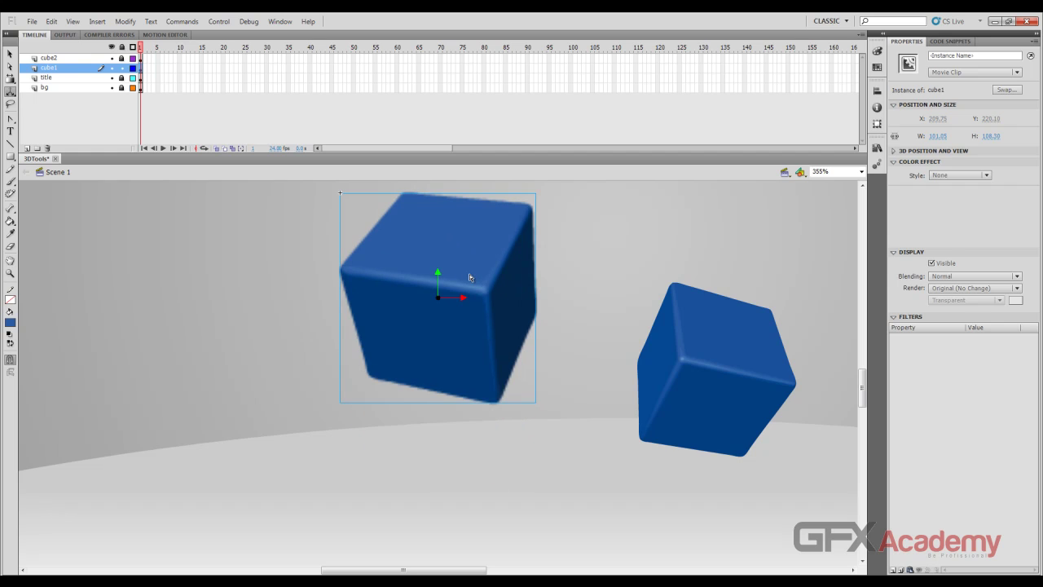
key("ctrl+z")
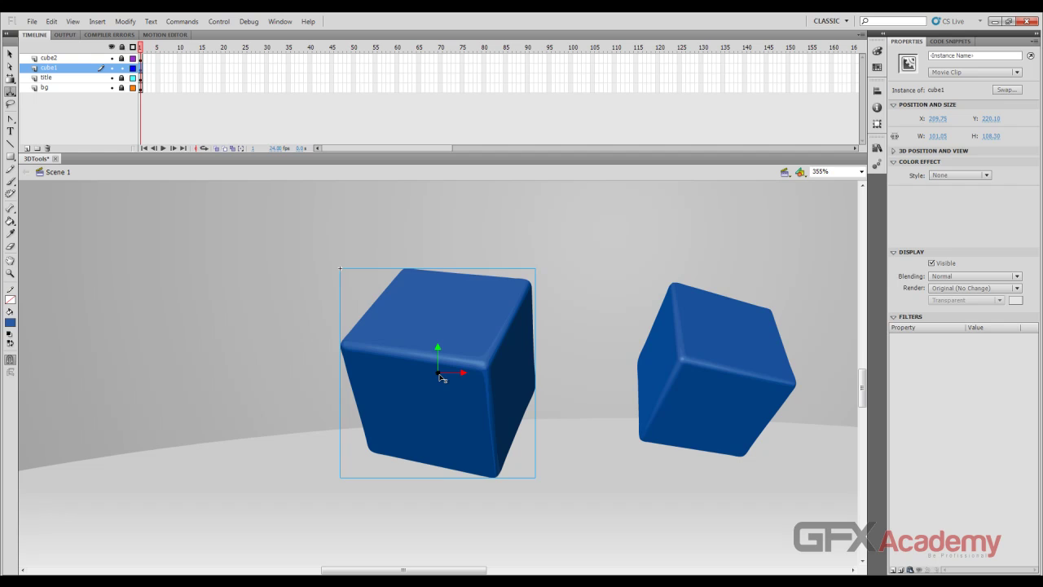
left_click_drag(440, 376, 568, 263)
- Place the cube1 clip at X 206.75, Y 229.10 and set its width to 106.05 with proportions locked
left_click(893, 151)
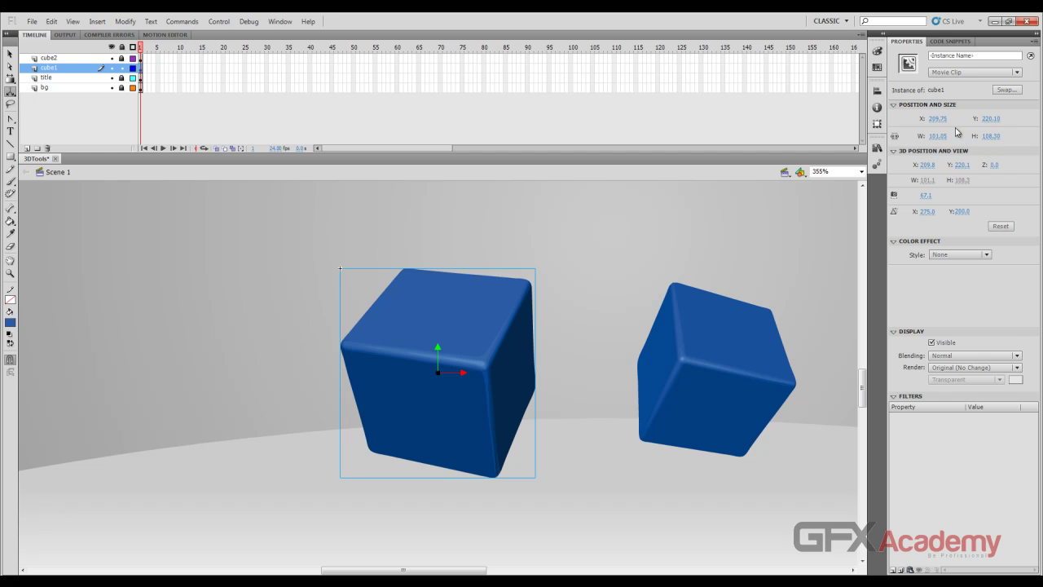
left_click_drag(937, 121, 1006, 127)
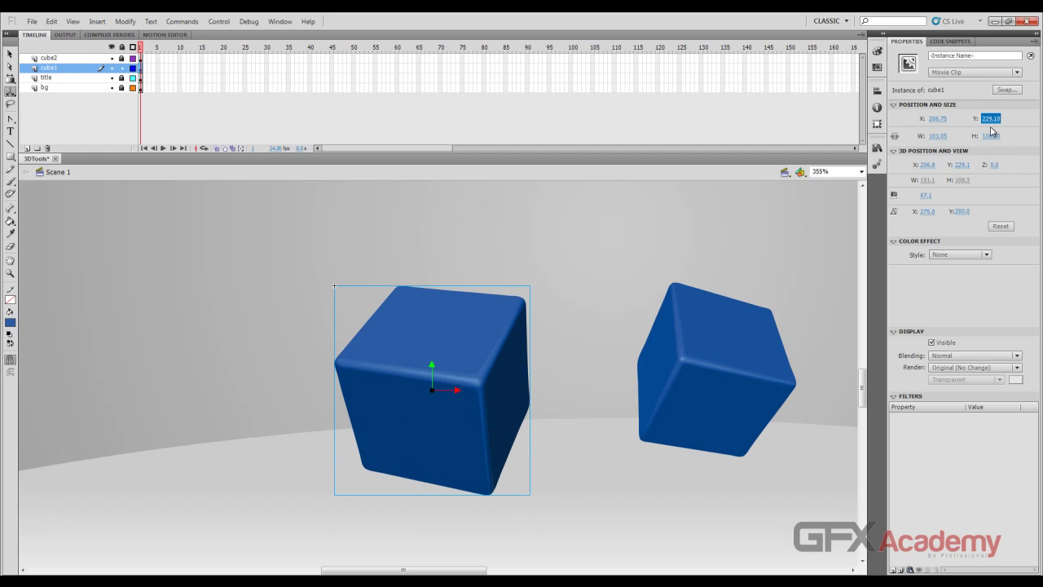
left_click(895, 137)
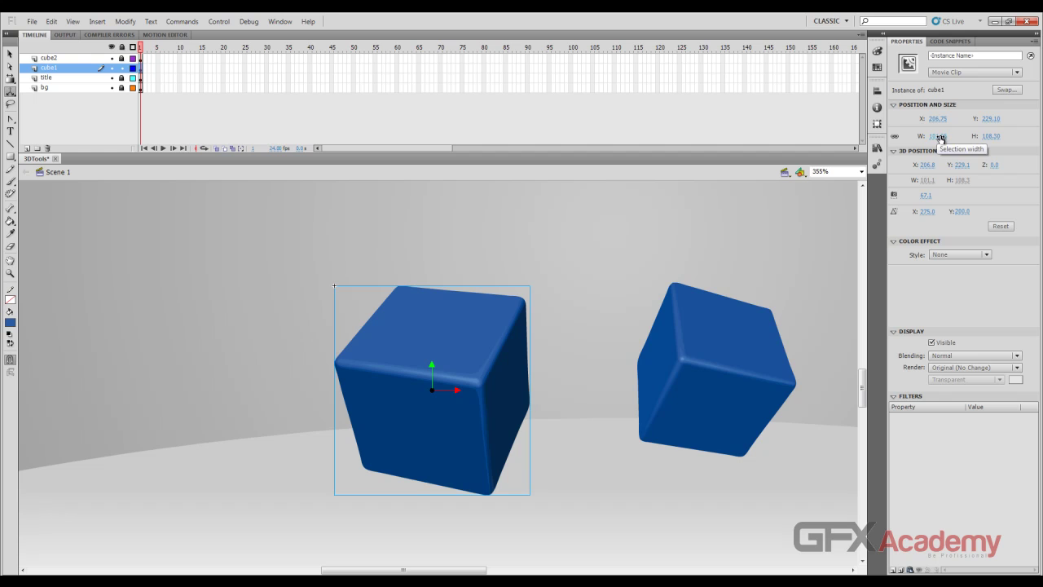
mouse_move(941, 139)
left_mouse_down()
mouse_move(908, 137)
mouse_move(952, 138)
mouse_move(937, 138)
left_mouse_up()
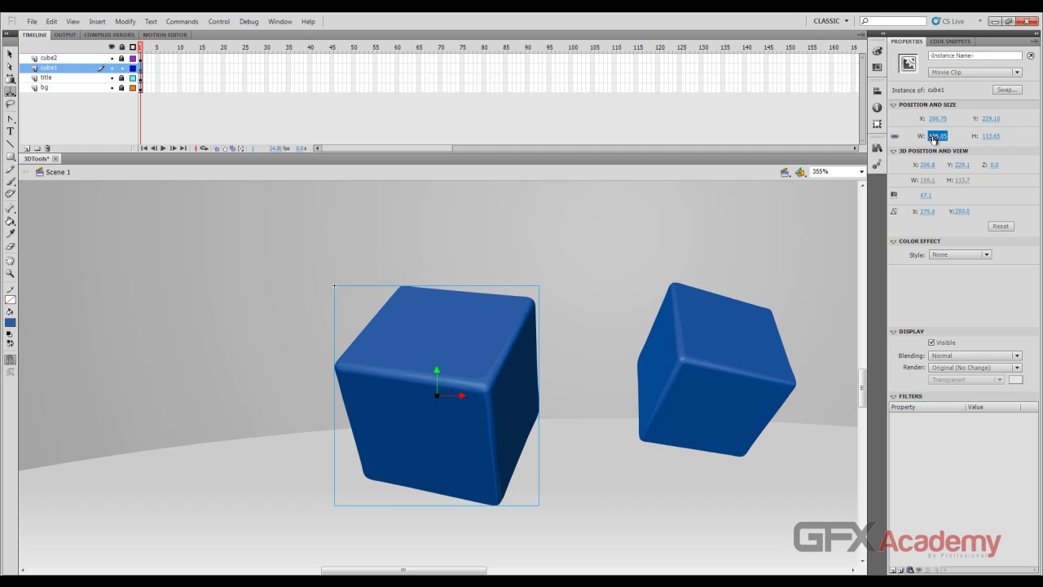
left_click(906, 141)
mouse_move(938, 137)
left_mouse_down()
mouse_move(927, 137)
mouse_move(938, 138)
left_mouse_up()
key("ctrl+z")
- Adjust the cube1 clip's X, Y and Z values in its 3D position settings
left_click_drag(929, 166, 991, 168)
left_click(996, 164)
key("Return")
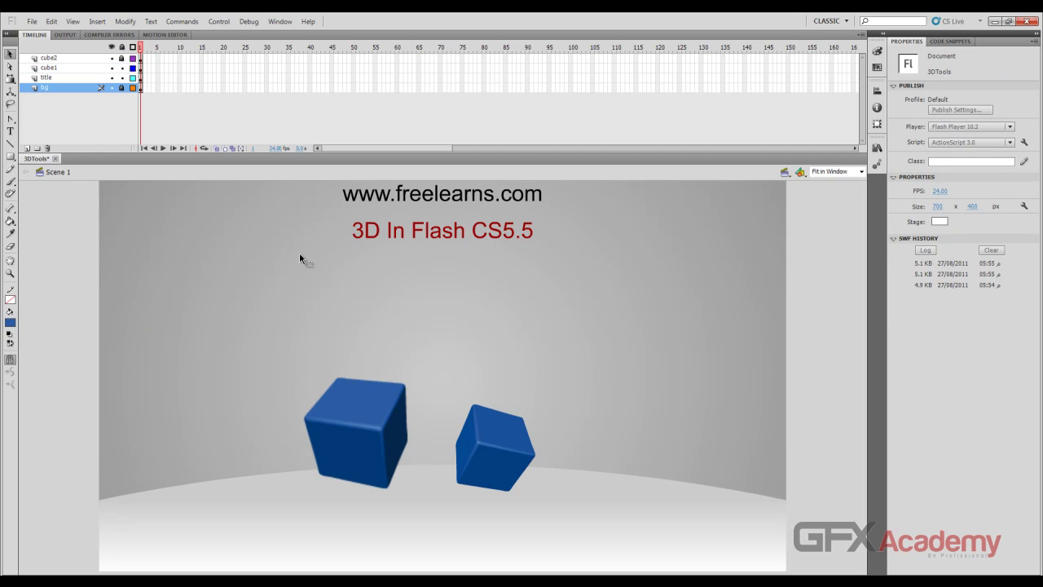
- Select the text on the title layer and convert it to a Movie Clip symbol named Title
left_click(85, 78)
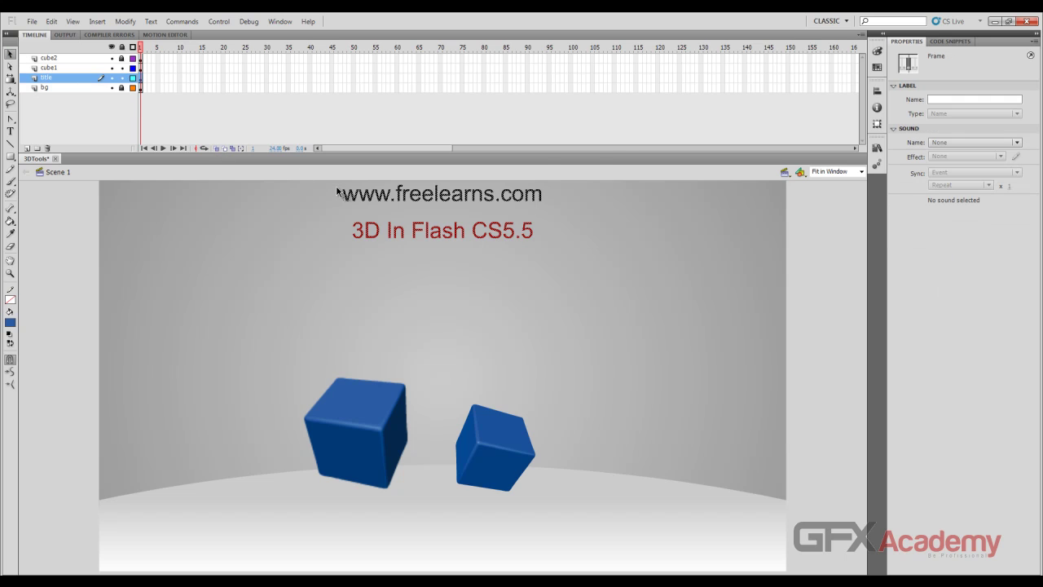
key("F8")
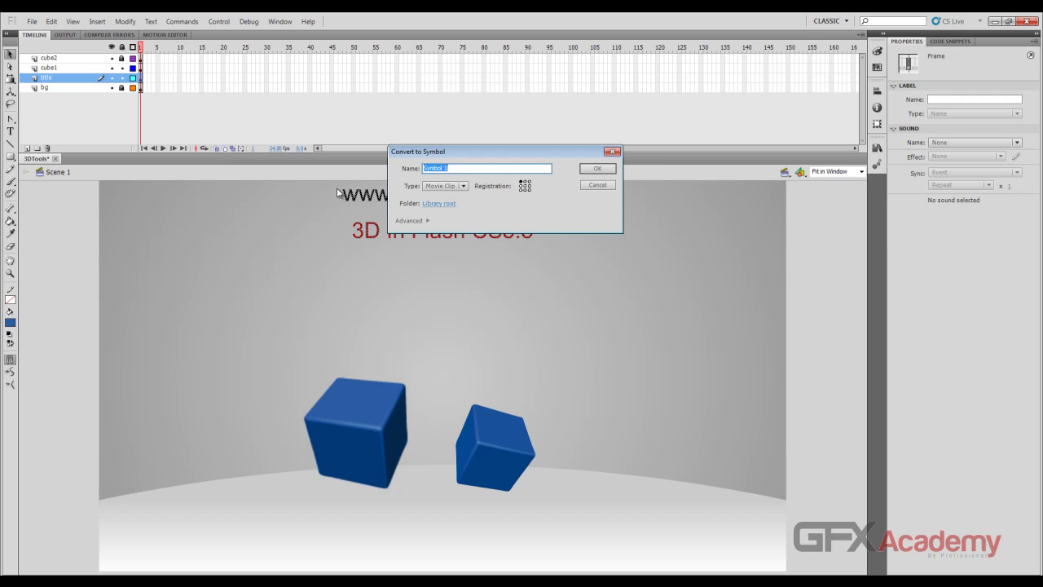
left_click(603, 186)
left_click(125, 22)
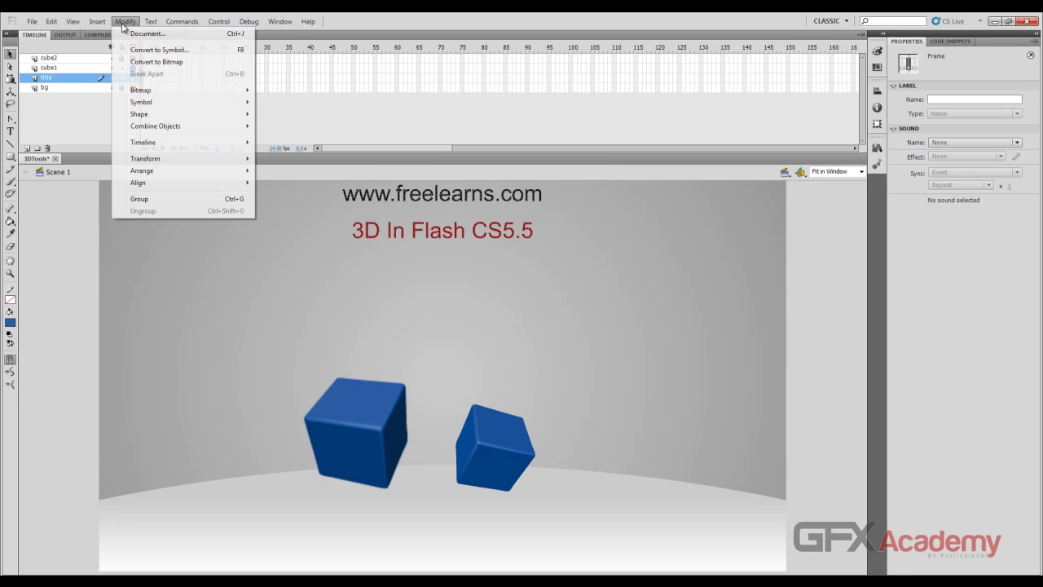
left_click(176, 51)
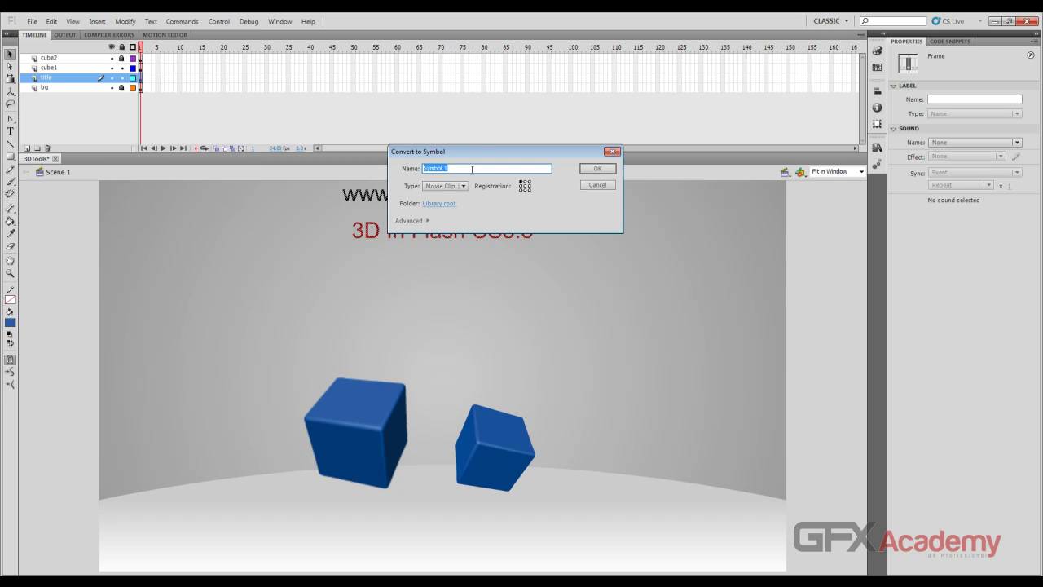
type("Title")
key("Return")
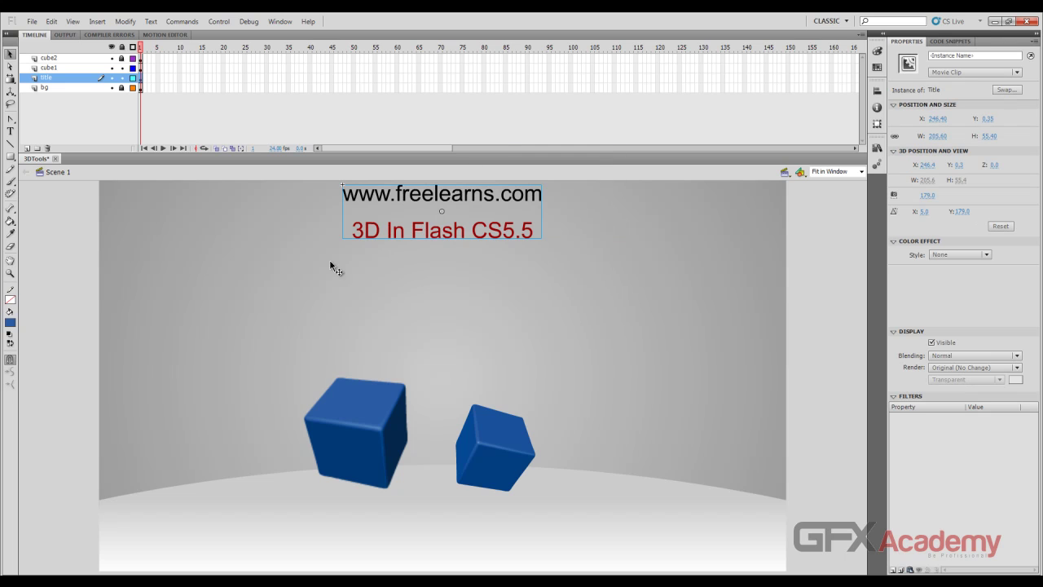
- Try moving the Title clip along its X and Y axes with the 3D Translation tool, undoing each move
left_click(10, 91)
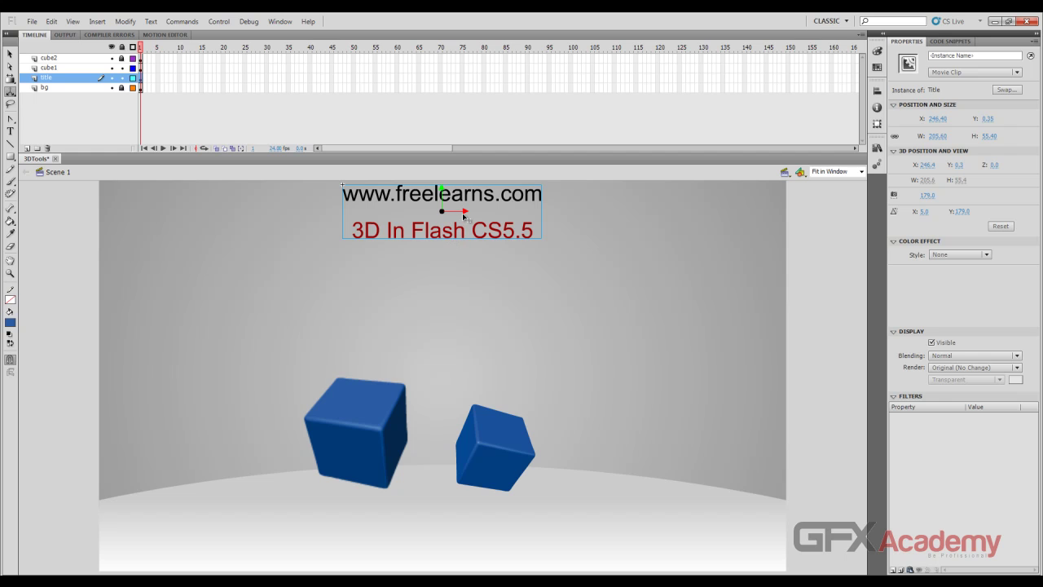
left_click_drag(466, 214, 494, 214)
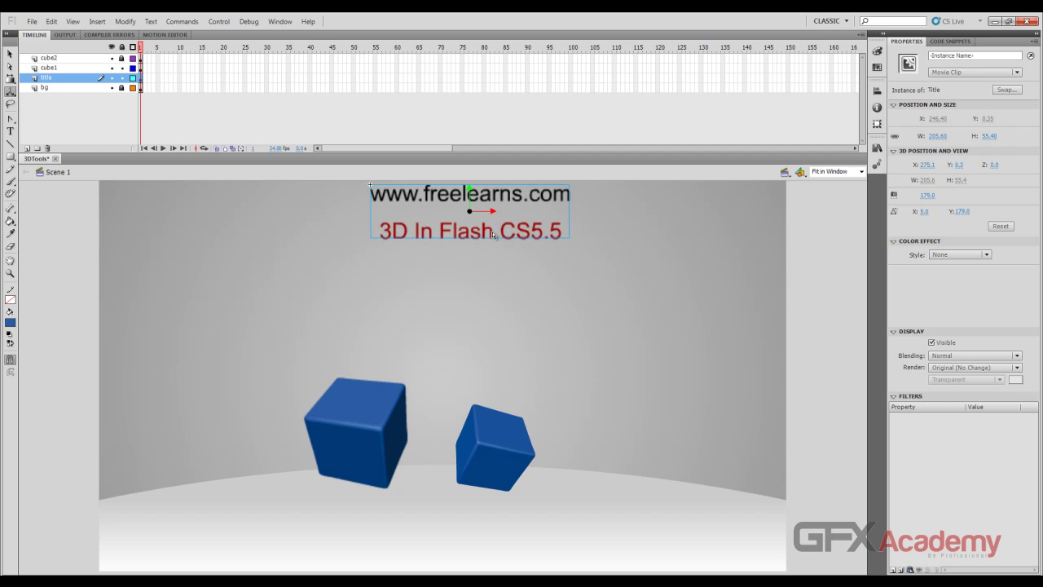
key("ctrl+z")
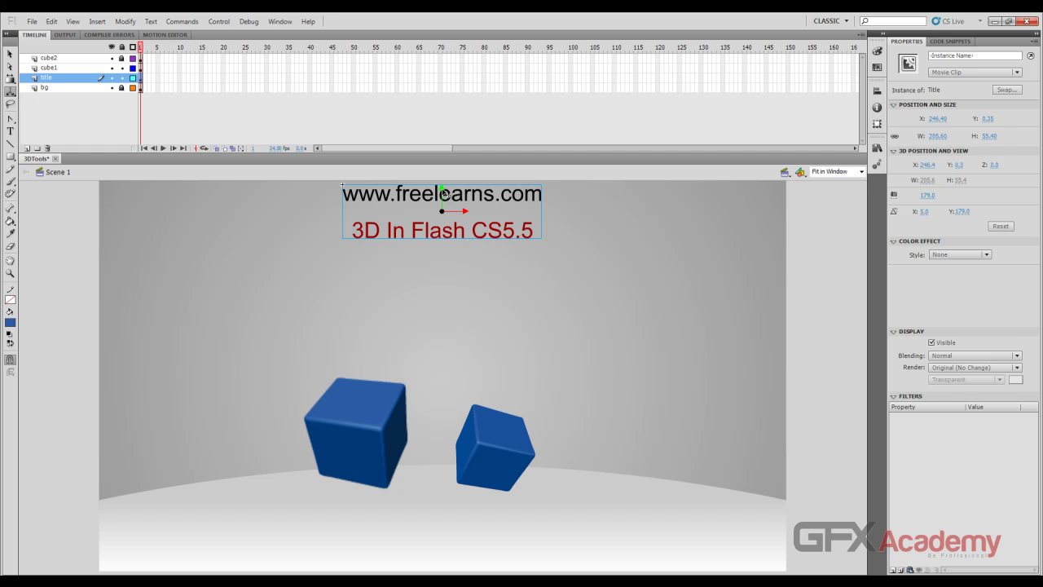
left_click_drag(442, 191, 444, 249)
key("ctrl+z")
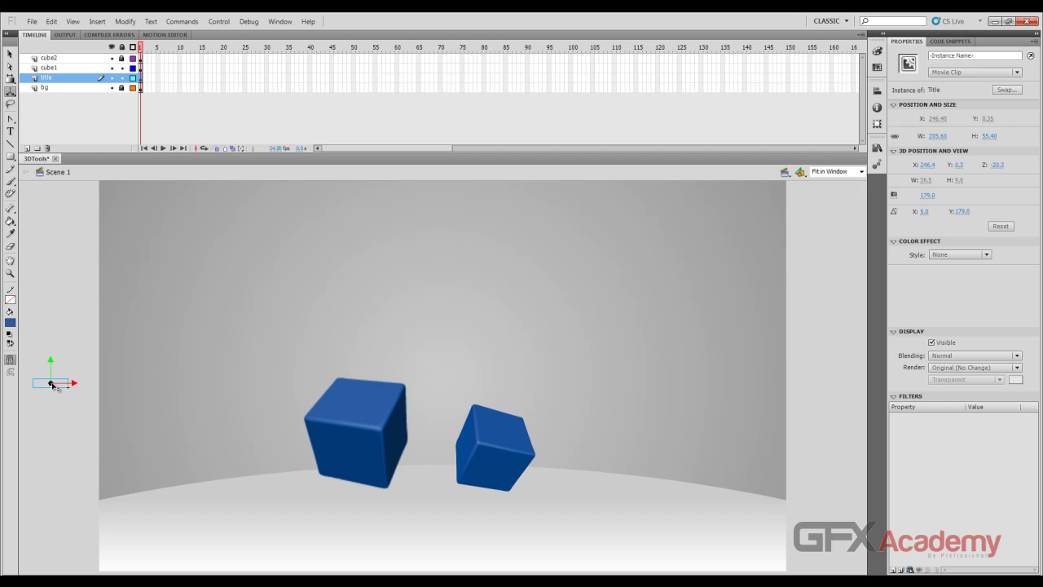
- Move the Title clip along its Z axis to 4.0 and place its vanishing point at X 350, Y 200
left_click_drag(52, 385, 77, 364)
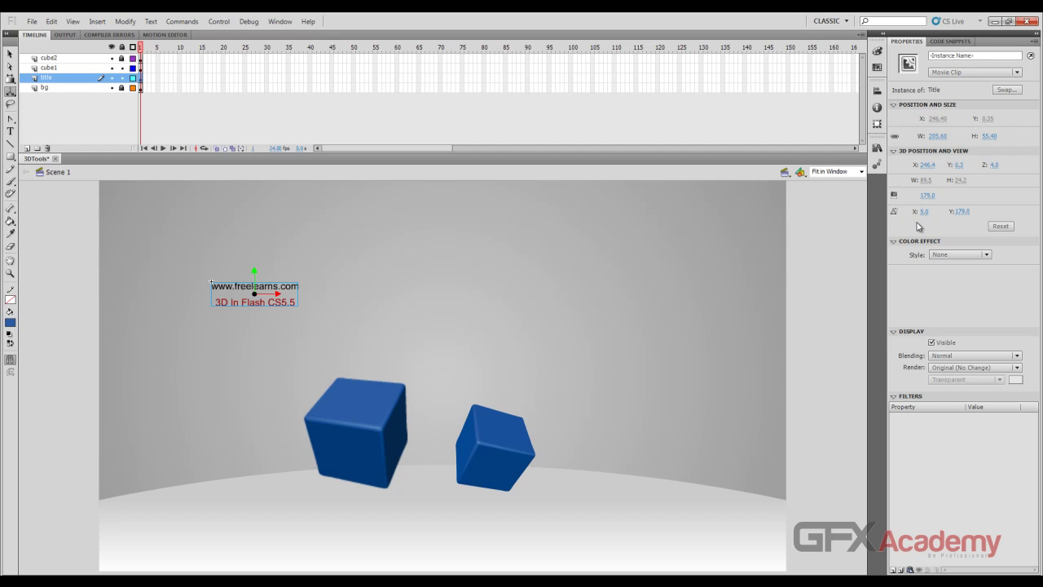
left_click(994, 227)
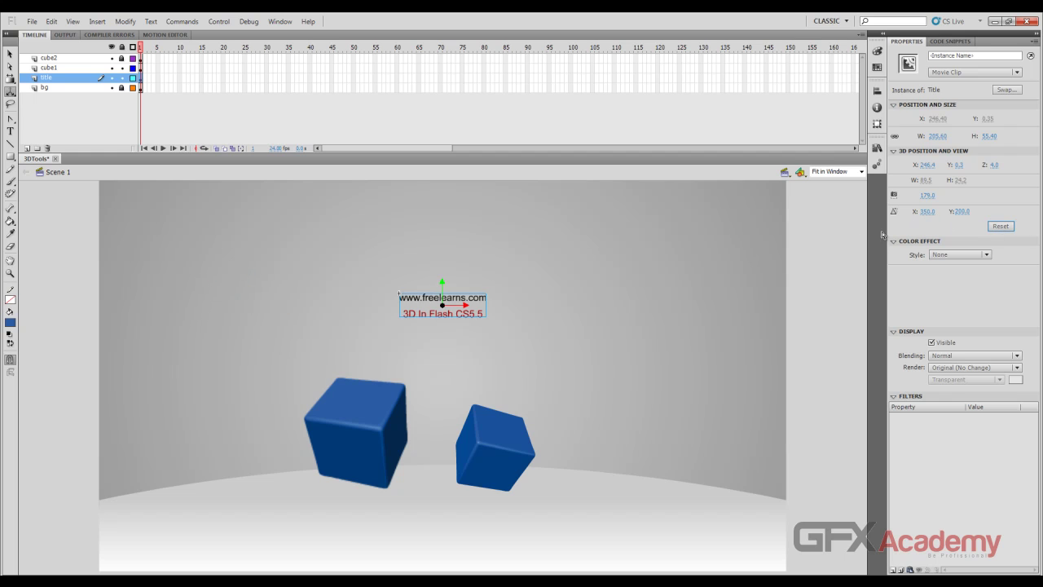
left_click(926, 213)
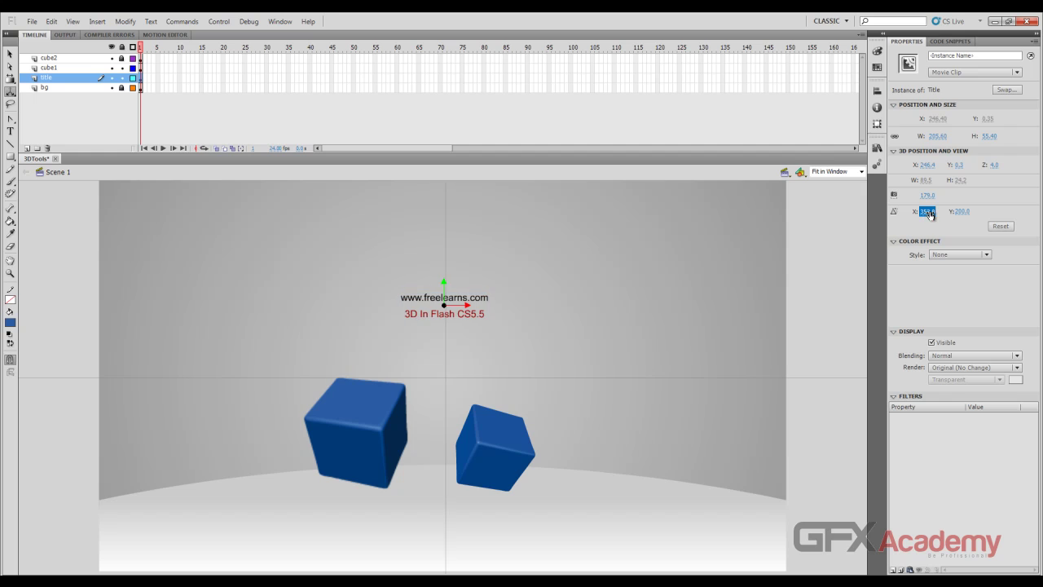
key("Up")
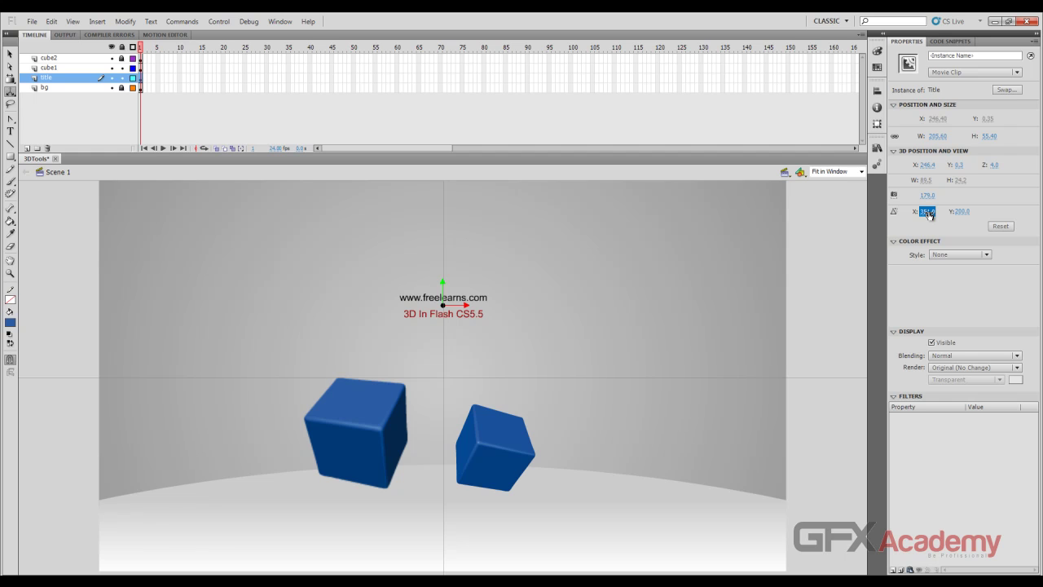
mouse_move(928, 214)
left_mouse_down()
mouse_move(758, 220)
mouse_move(929, 215)
left_mouse_up()
left_click(931, 213)
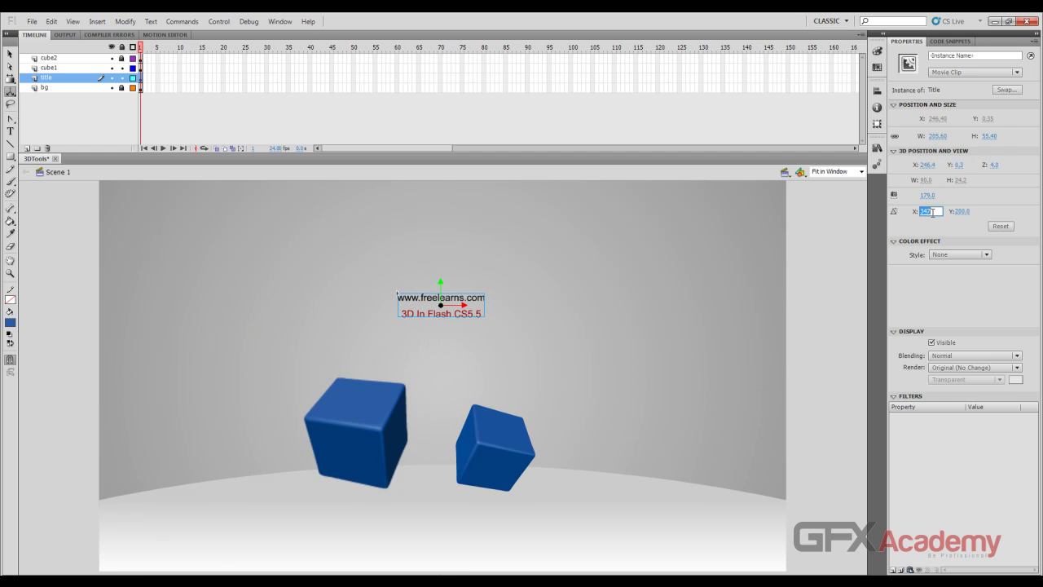
key("Return")
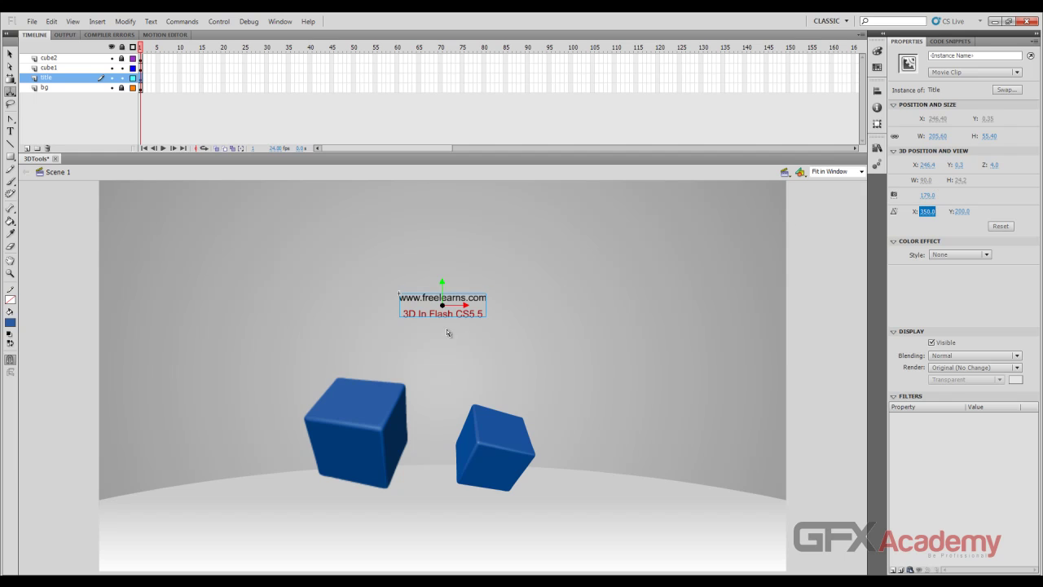
- Try moving the Title clip to Z 0.1, and on to Z -0.5 with the vanishing point X set to 108
mouse_move(443, 305)
left_mouse_down()
mouse_move(440, 281)
mouse_move(445, 326)
left_mouse_up()
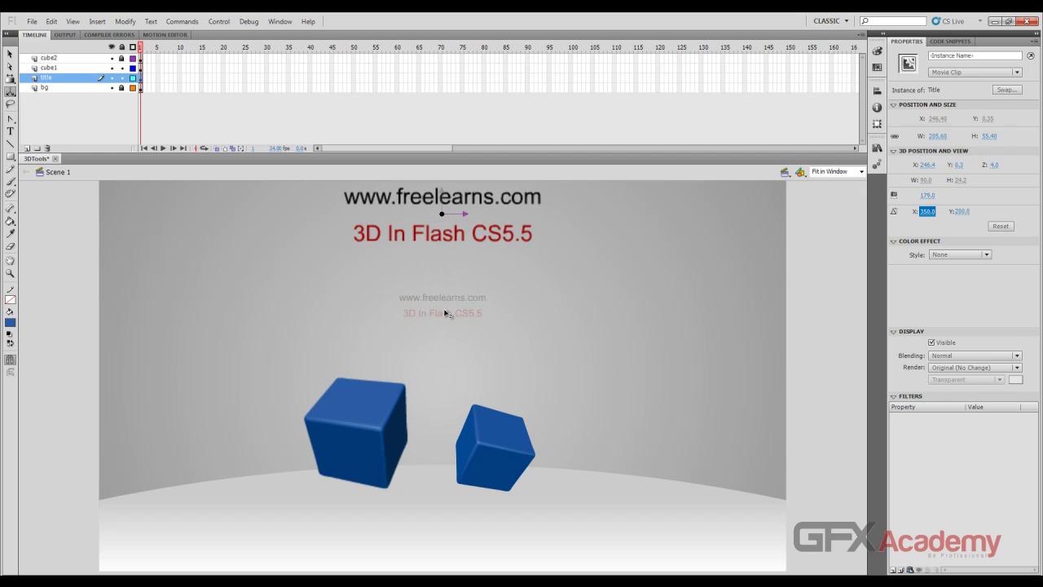
left_click_drag(926, 211, 802, 224)
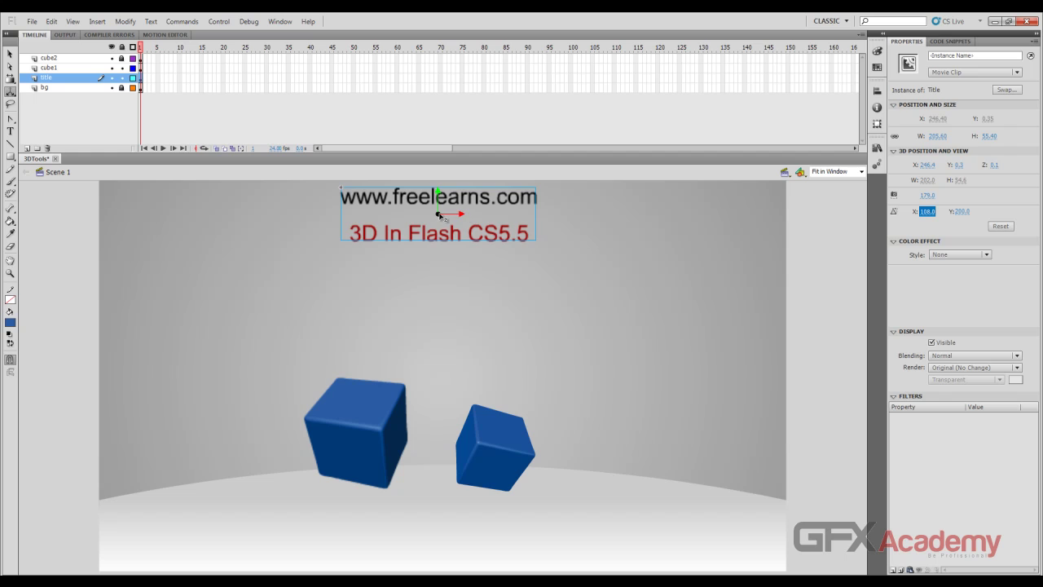
mouse_move(438, 216)
left_mouse_down()
mouse_move(447, 199)
mouse_move(444, 221)
mouse_move(448, 203)
mouse_move(449, 216)
mouse_move(455, 209)
left_mouse_up()
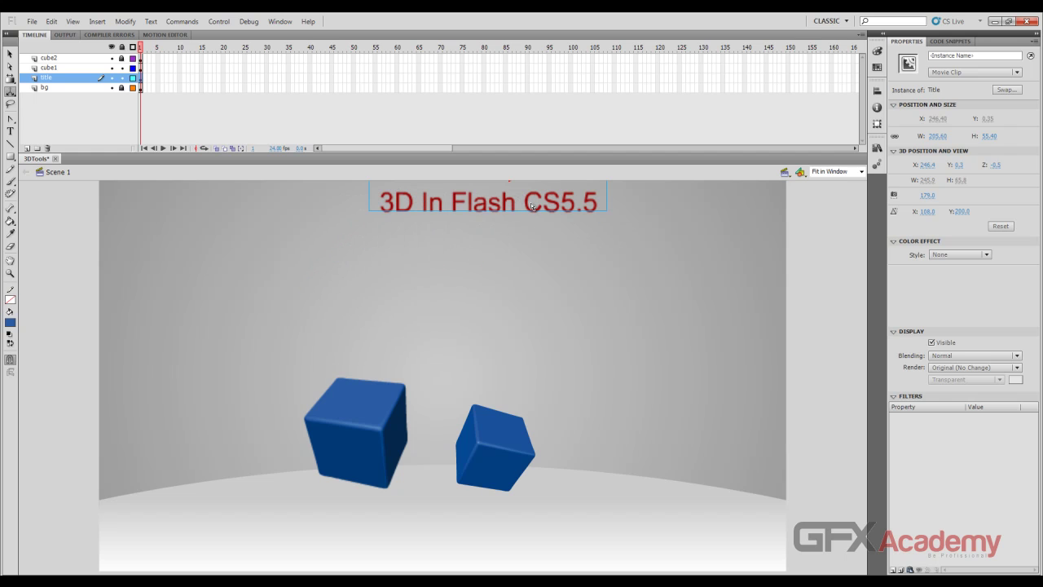
- Undo the Title clip's last Z-axis moves and vanishing point X changes, switching to the Selection tool
key("ctrl+z")
key("ctrl+z")
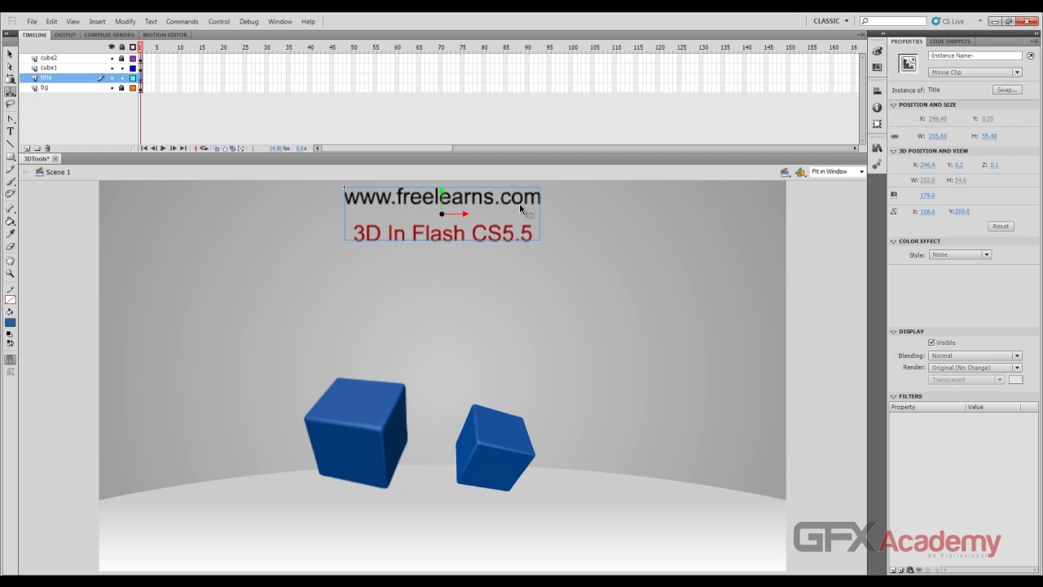
left_click(10, 54)
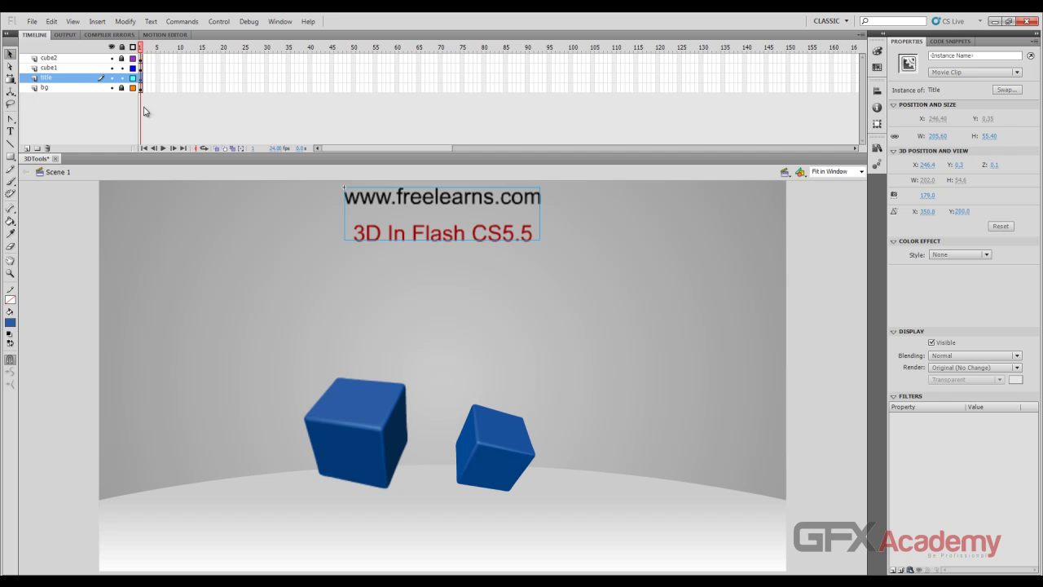
left_click(414, 203)
key("ctrl+z")
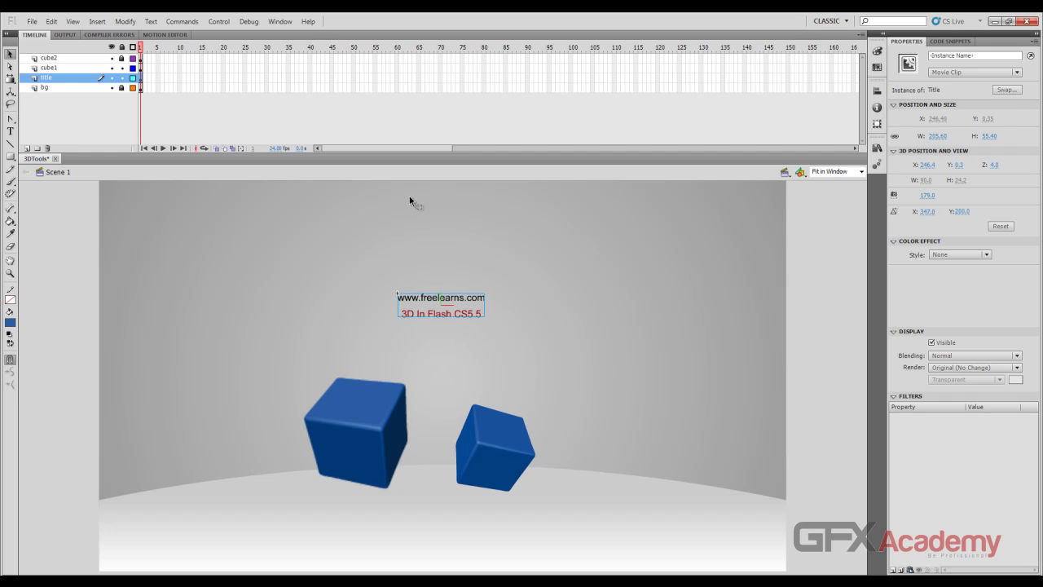